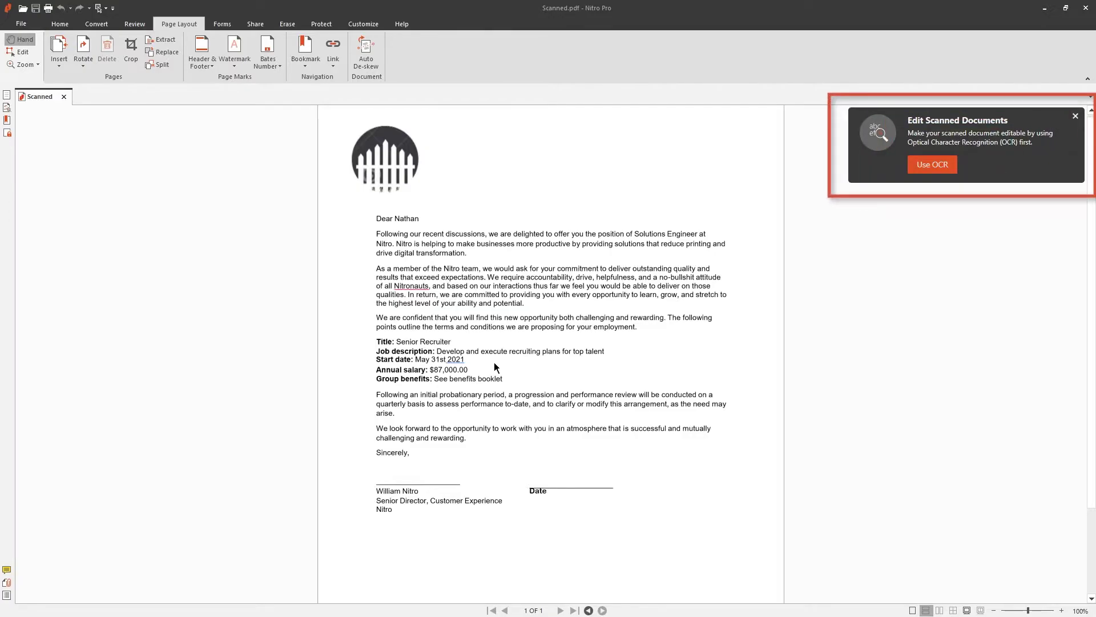
Run OCR on the scanned offer letter so it becomes editable
{"action": "left_click", "coordinate": [931, 165]}
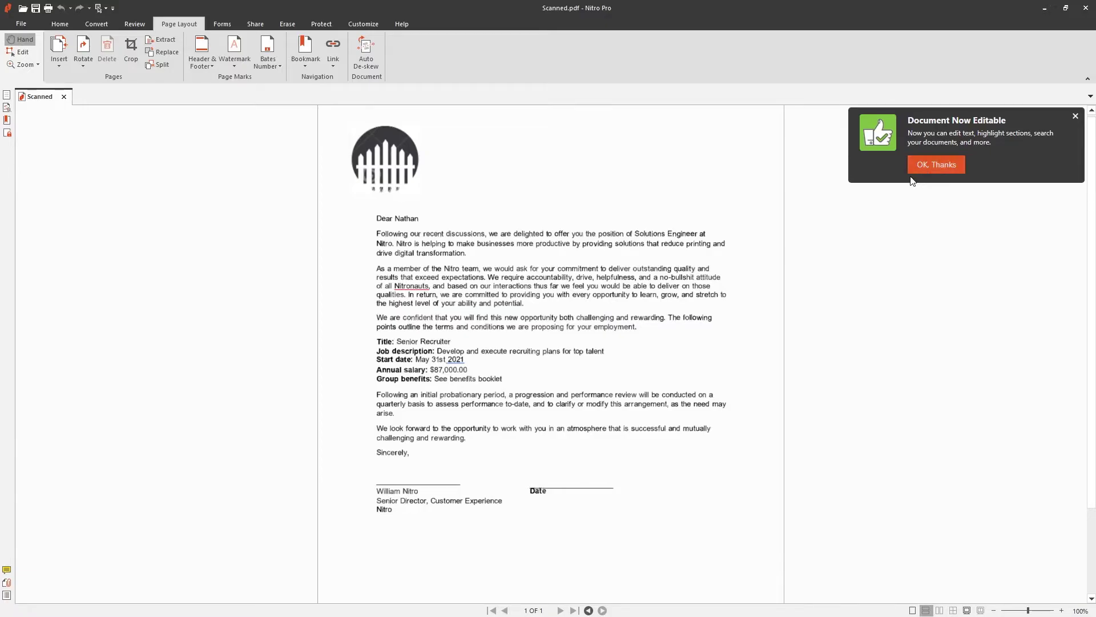
Change the first paragraph's ending from 'drive digital transformation.' to 'drive digital. Please review.'
{"action": "left_click", "coordinate": [22, 52]}
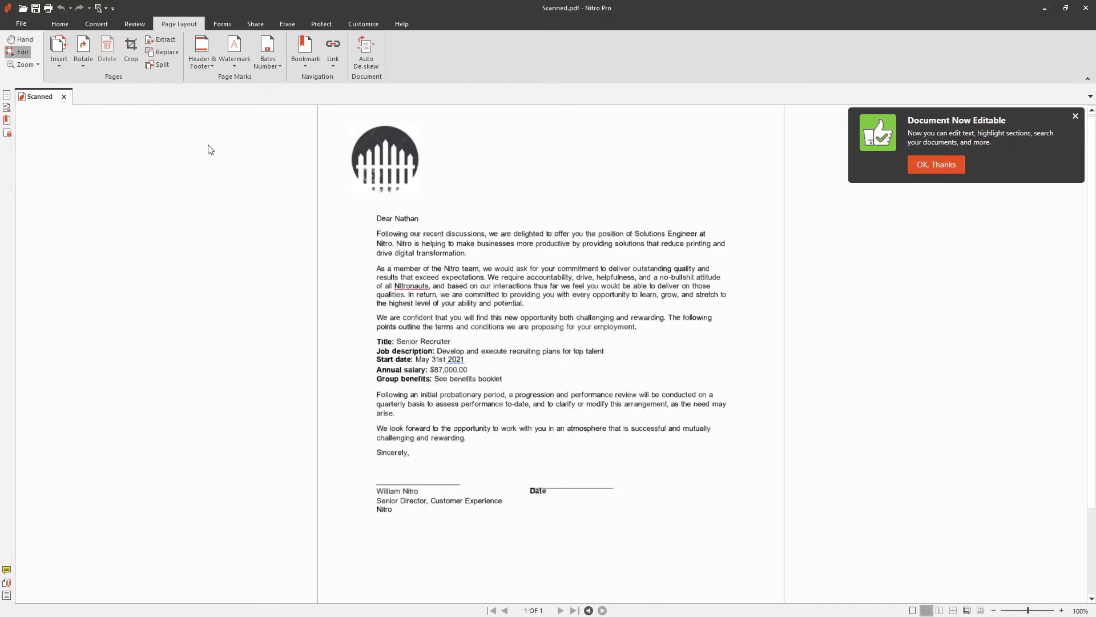
{"action": "left_click", "coordinate": [467, 248]}
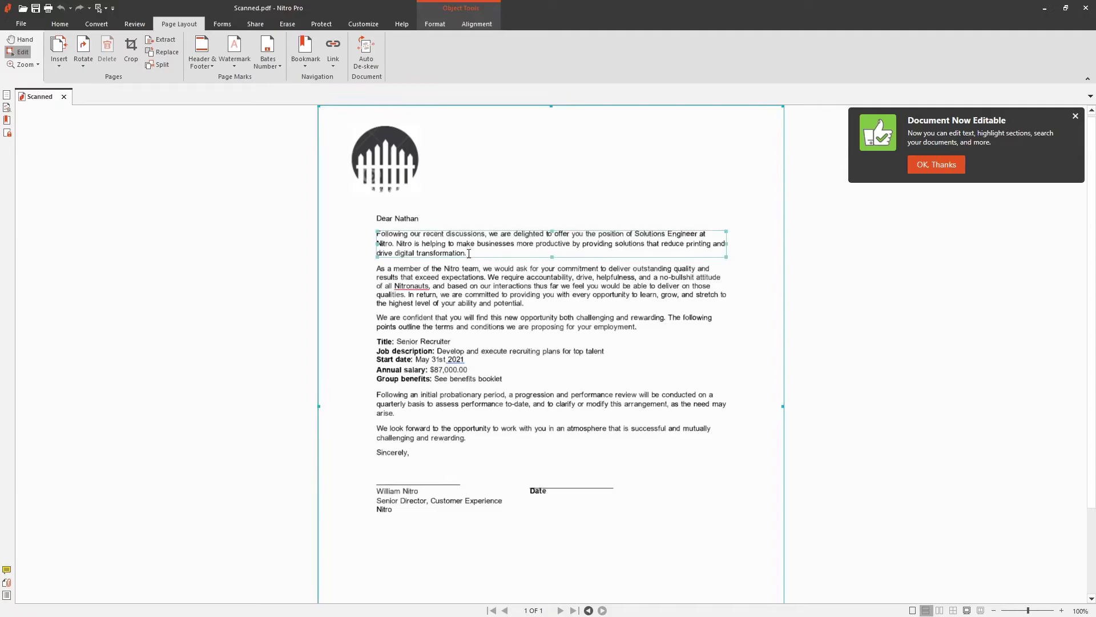
{"action": "key", "text": "BackSpace"}
{"action": "key", "text": "BackSpace"}
{"action": "key", "text": "BackSpace"}
{"action": "key", "text": "BackSpace"}
{"action": "key", "text": "BackSpace"}
{"action": "key", "text": "BackSpace"}
{"action": "key", "text": "BackSpace"}
{"action": "key", "text": "BackSpace"}
{"action": "key", "text": "BackSpace"}
{"action": "type", "text": ". "}
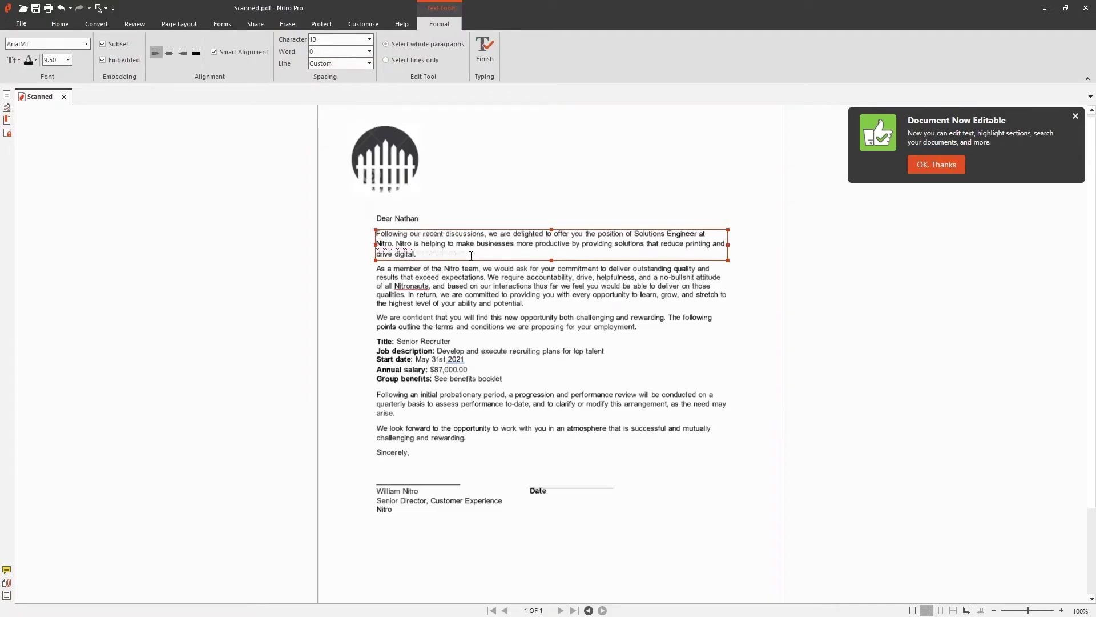
{"action": "type", "text": "Please review."}
{"action": "left_click", "coordinate": [485, 48]}
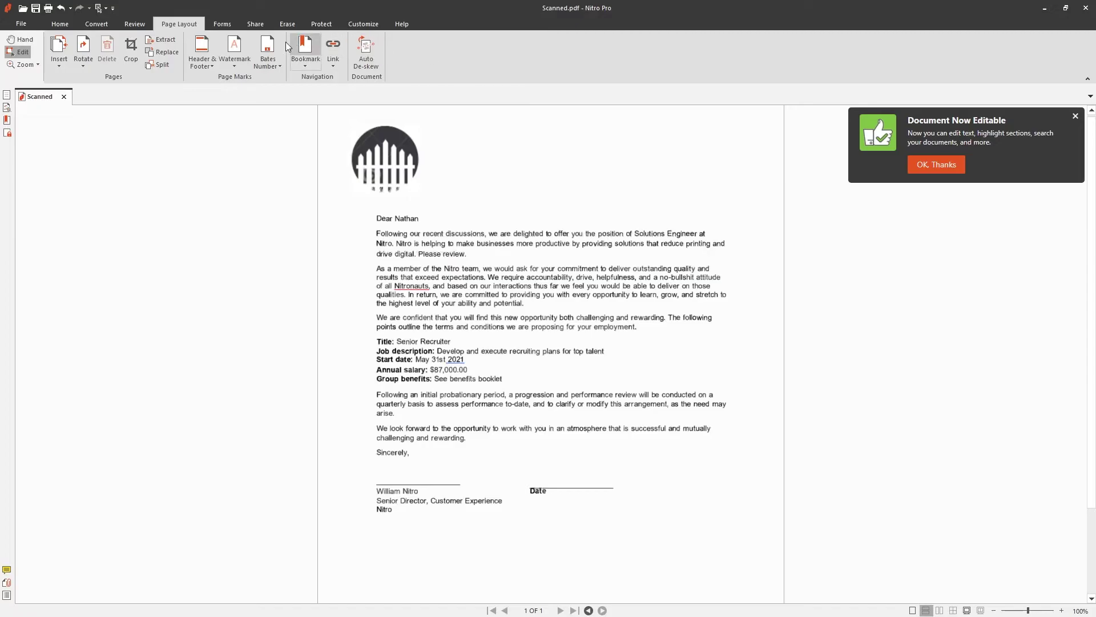
{"action": "left_click", "coordinate": [137, 25]}
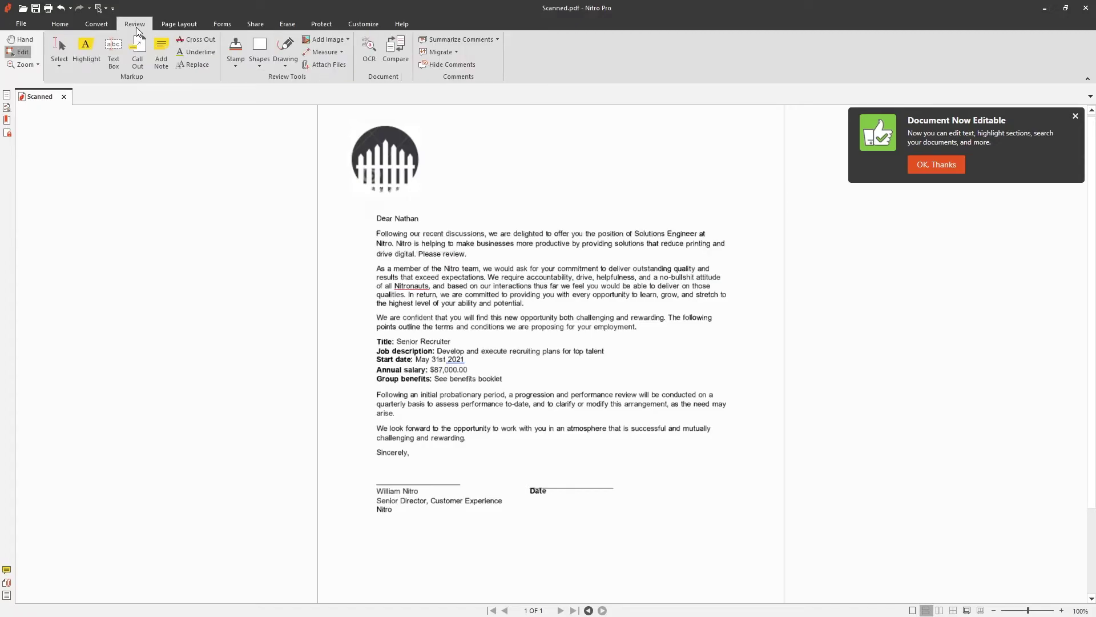
Select 'Make Searchable and Editable' in the Review tab's OCR dialog
{"action": "left_click", "coordinate": [367, 60]}
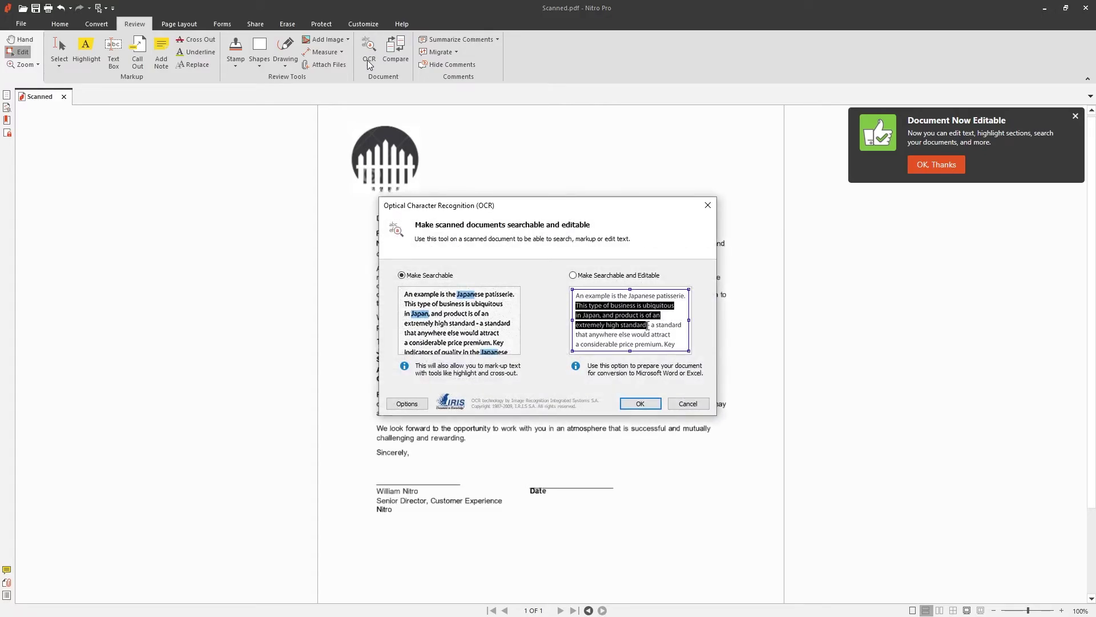
{"action": "left_click", "coordinate": [575, 276]}
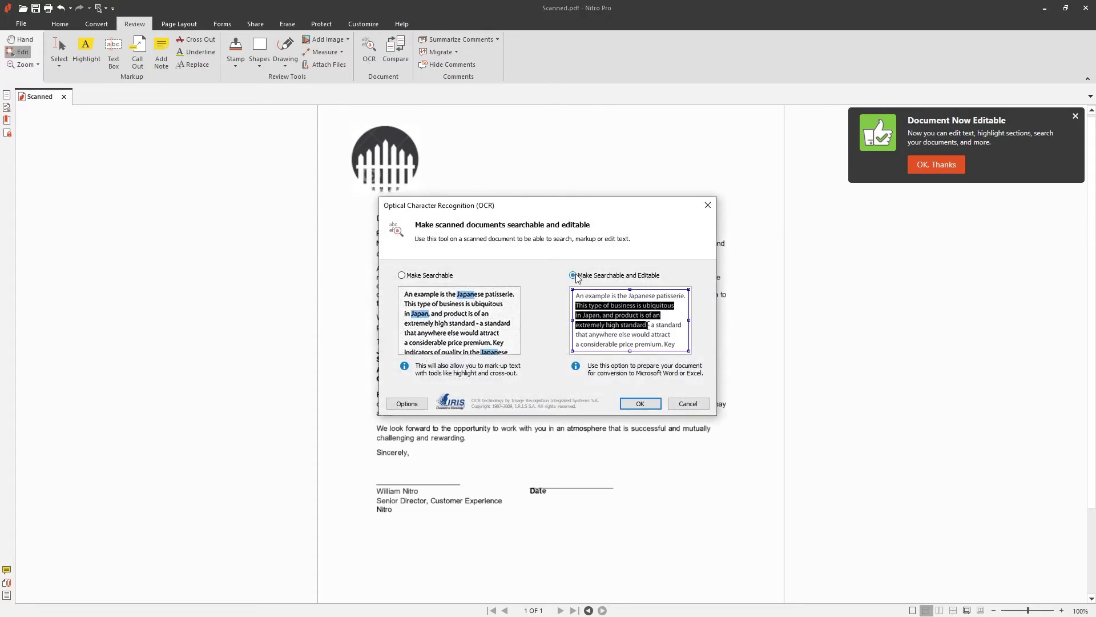